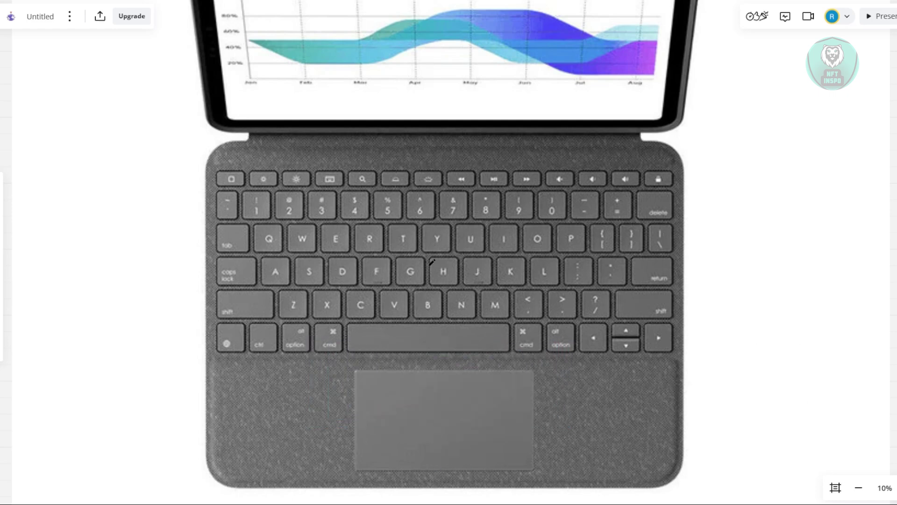
Step: Draw yellow freehand circles around the top-left Home key and the O key, then undo the O circle
mouse_move(245, 166)
mouse_down()
mouse_move(232, 190)
mouse_move(213, 148)
mouse_up()
mouse_move(541, 233)
mouse_down()
mouse_move(554, 244)
mouse_move(515, 223)
mouse_up()
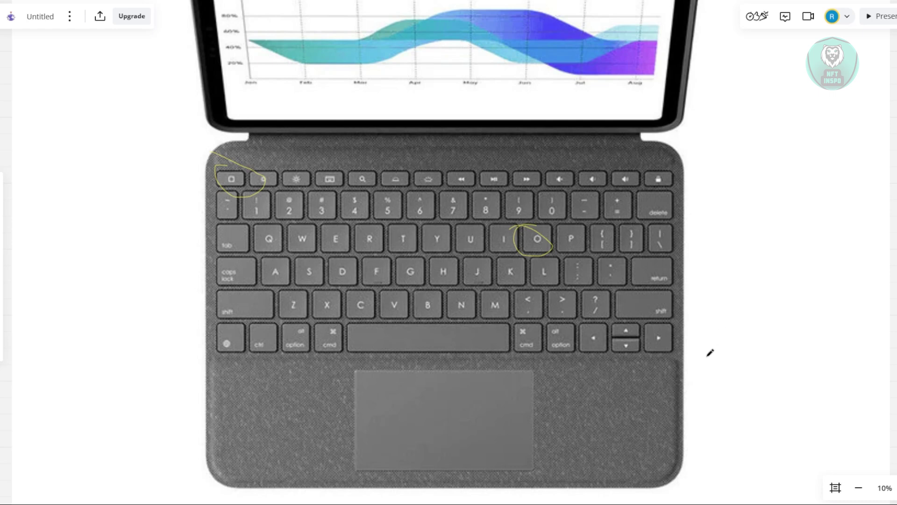
key(ctrl+z)
Step: Draw a yellow freehand circle around the B key
mouse_move(441, 295)
mouse_down()
mouse_move(454, 293)
mouse_move(424, 288)
mouse_up()
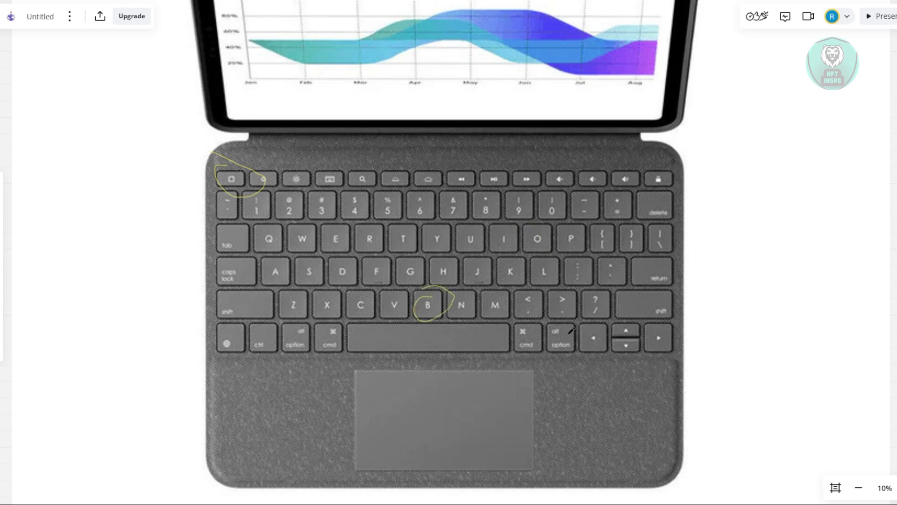